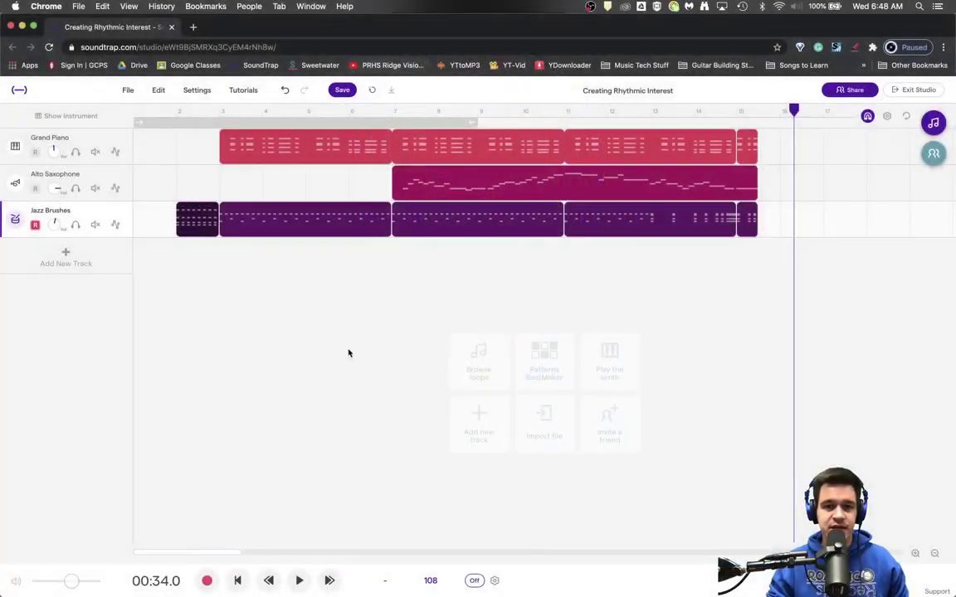
# Place the playhead at bar 3 on the empty timeline.
pyautogui.click(198, 305)
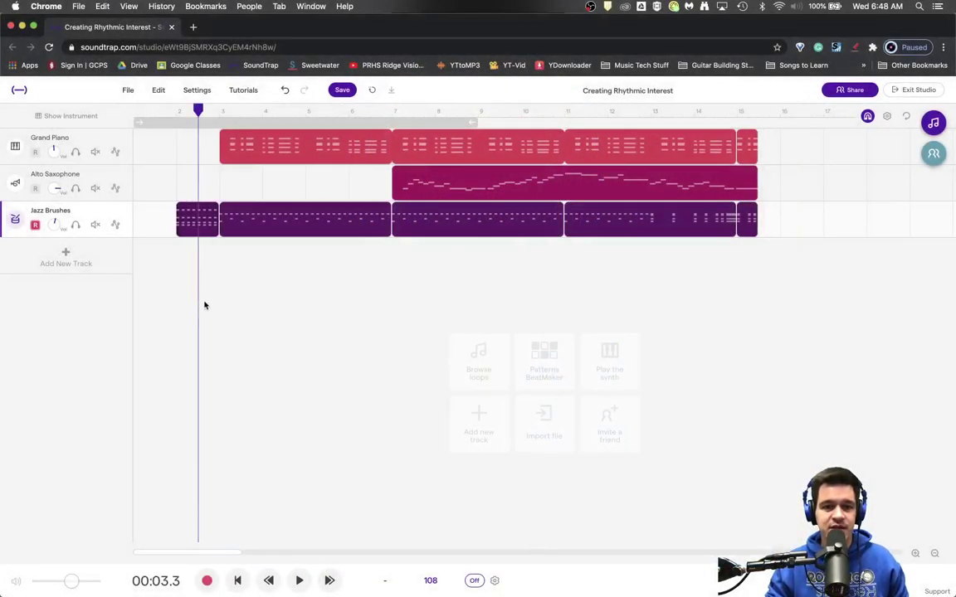
# Add a new Drum & beats track to the project.
pyautogui.click(100, 259)
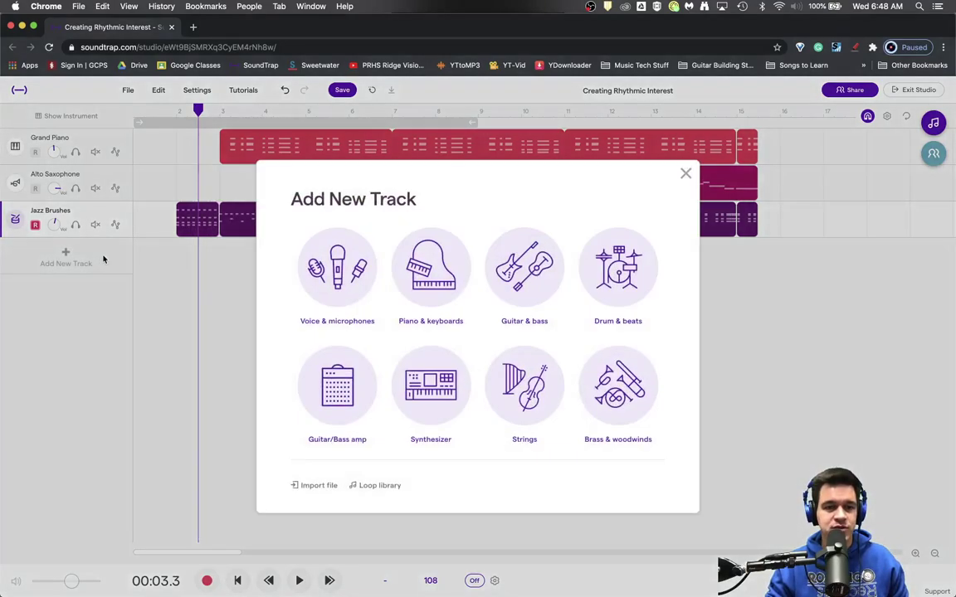
pyautogui.click(632, 279)
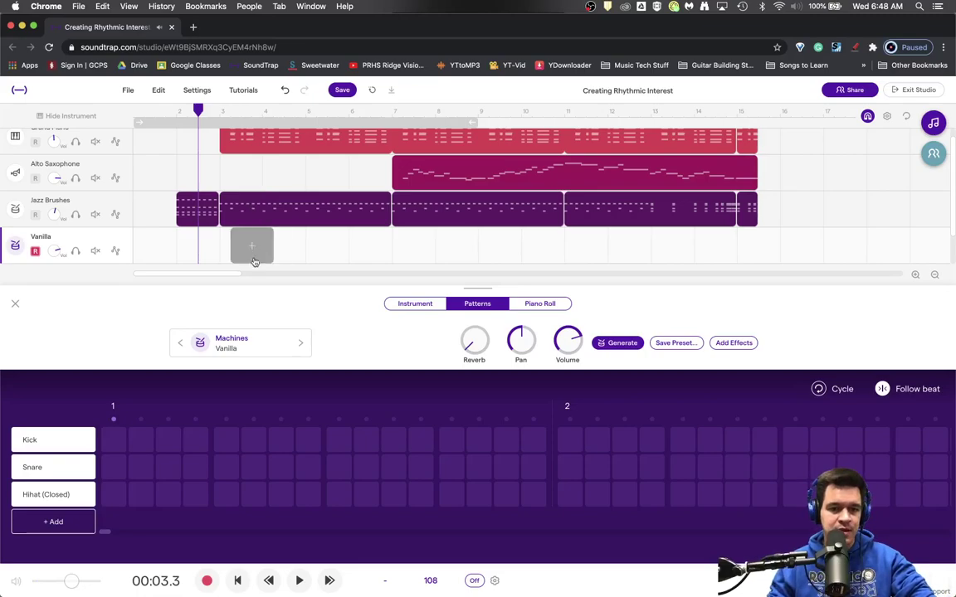
# Switch the new drum track's kit from Machines Vanilla to Drums > Kits > Jazz Brushes.
pyautogui.click(248, 345)
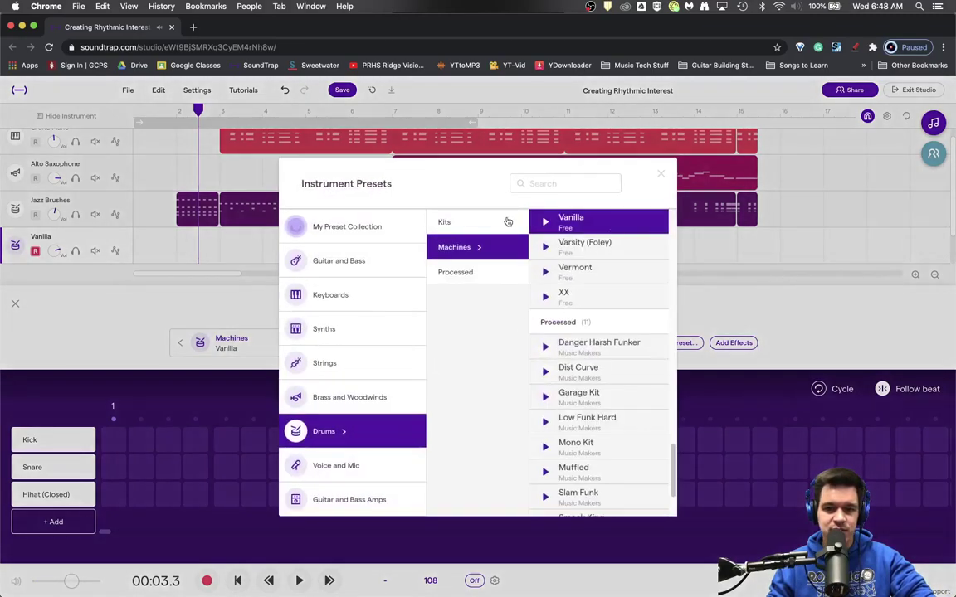
pyautogui.click(508, 221)
pyautogui.click(618, 323)
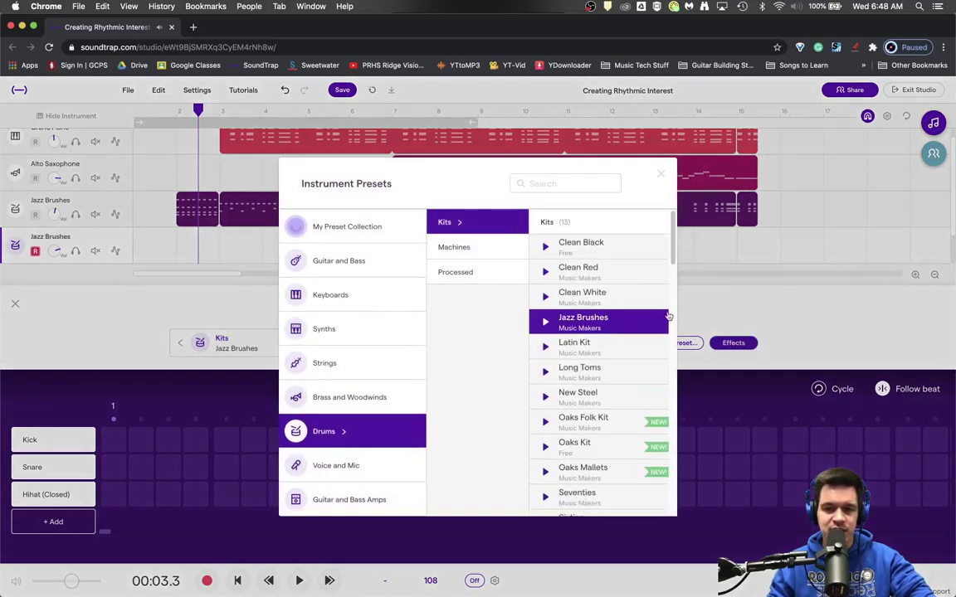
pyautogui.click(559, 324)
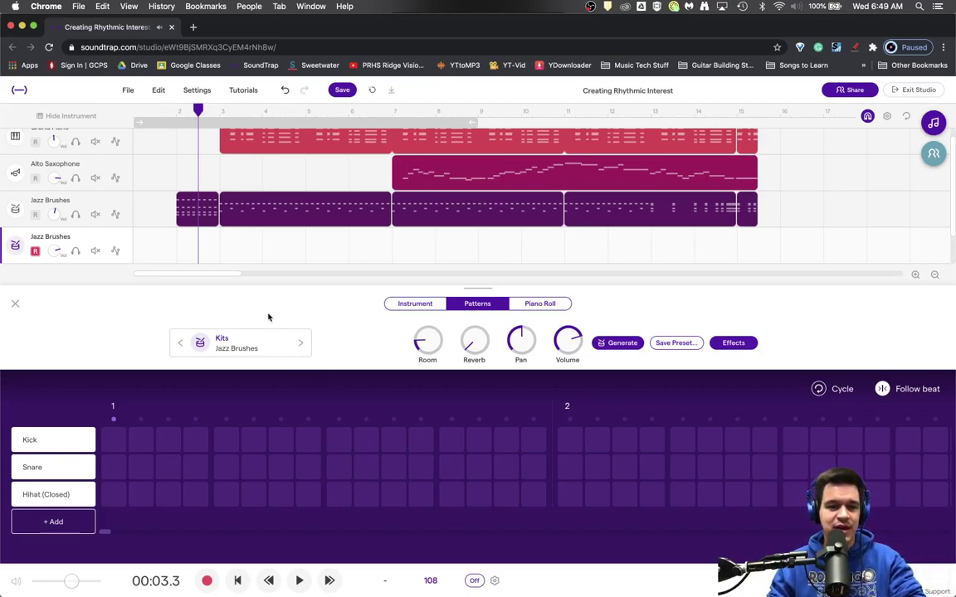
# With the metronome on, record a four-bar part from the song start on the Jazz Brushes track.
pyautogui.click(131, 114)
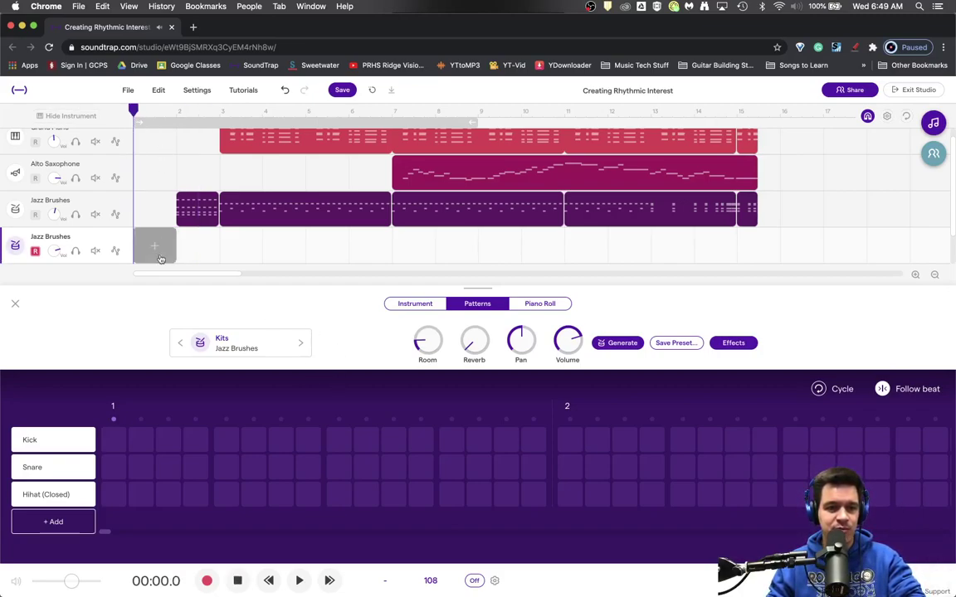
pyautogui.scroll(-1, 161, 249)
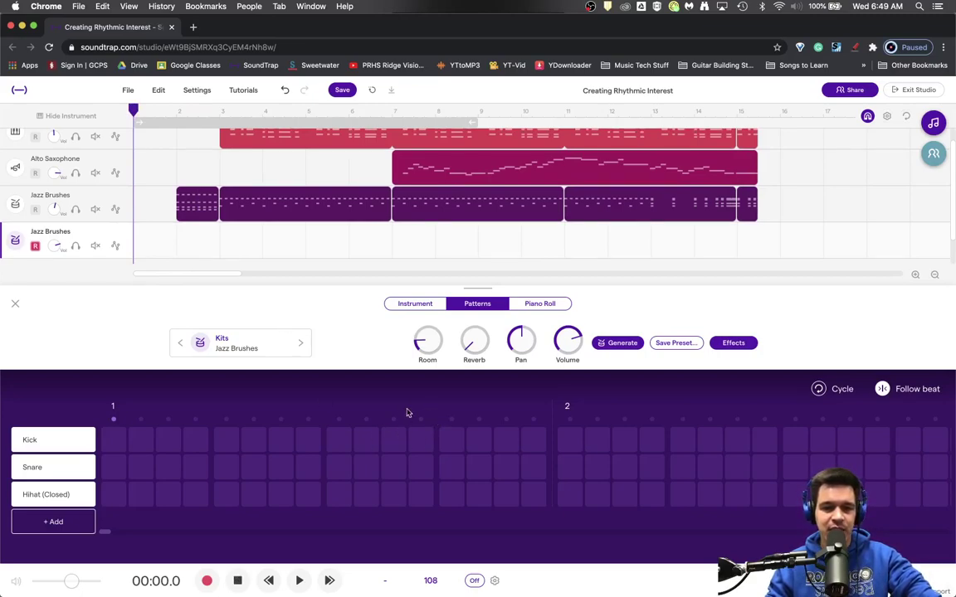
pyautogui.click(480, 581)
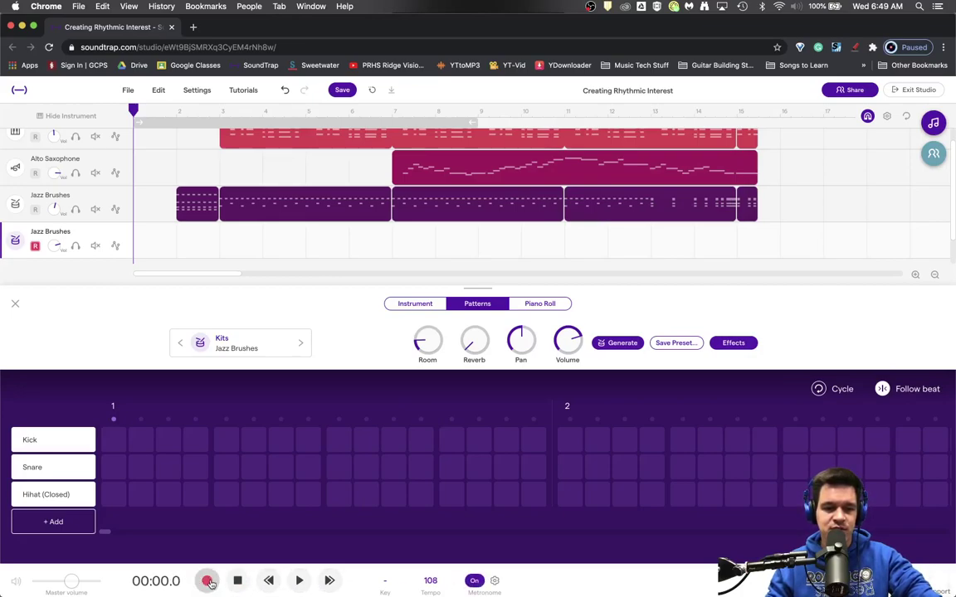
pyautogui.click(208, 581)
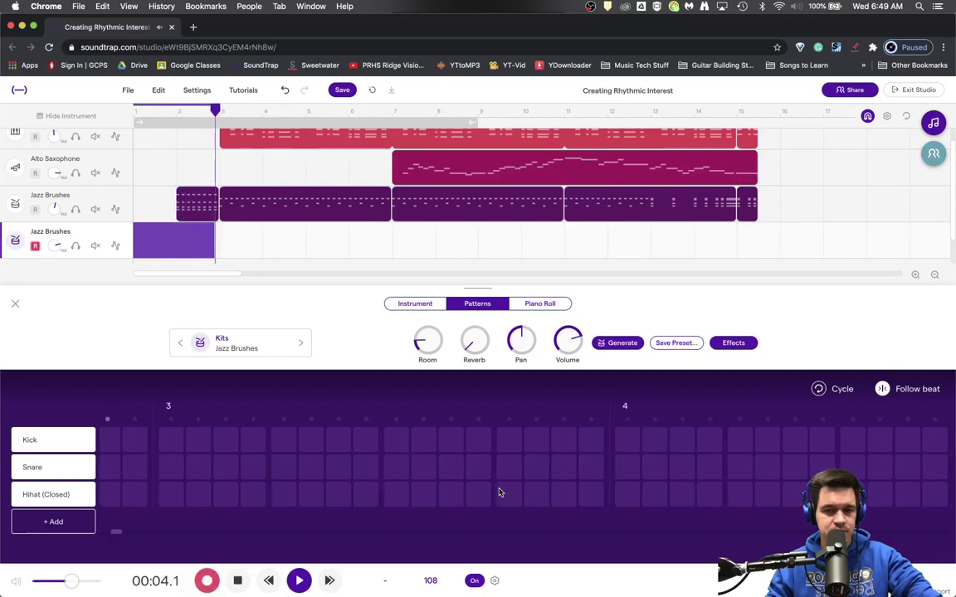
pyautogui.click(238, 581)
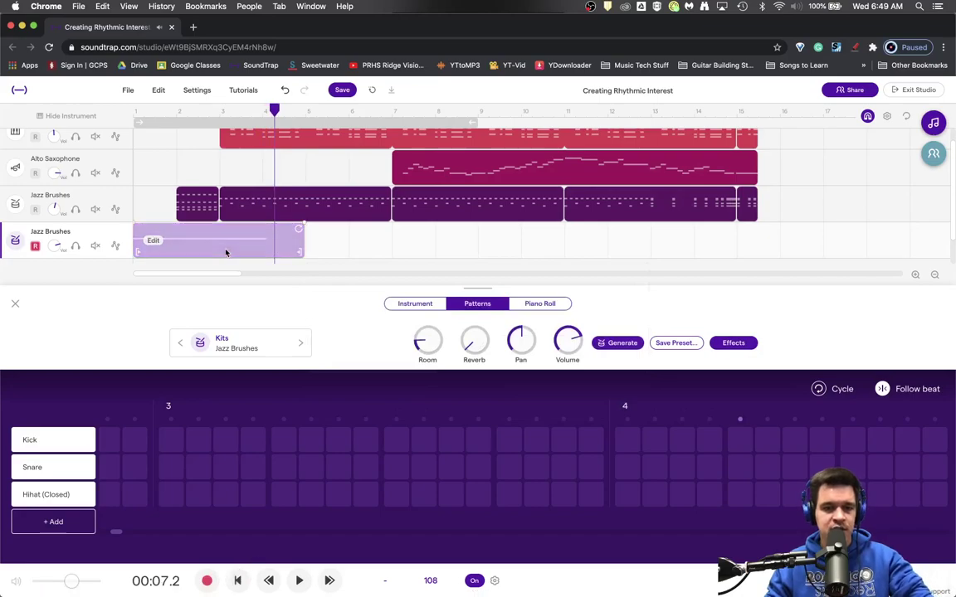
pyautogui.click(204, 222)
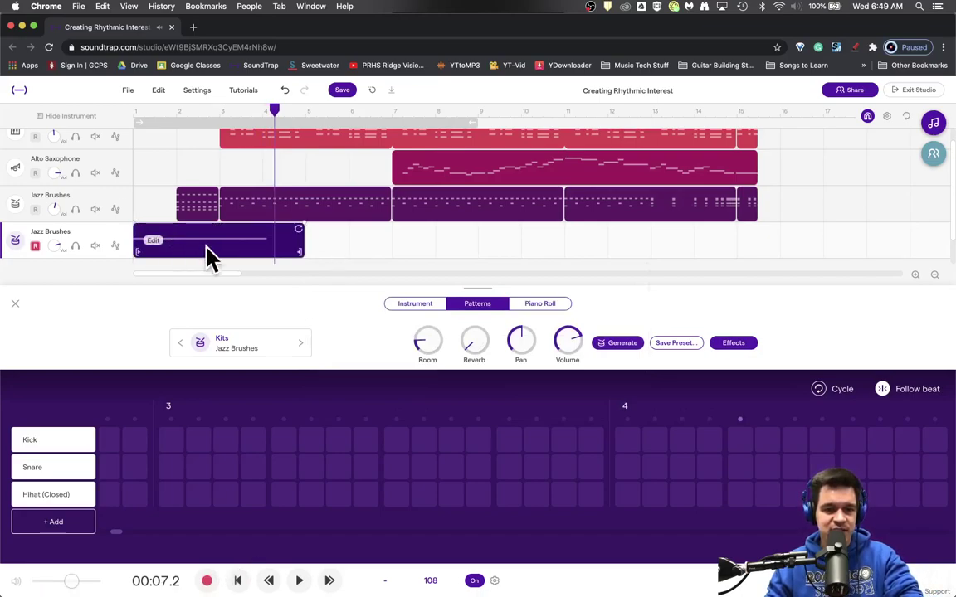
pyautogui.click(209, 250)
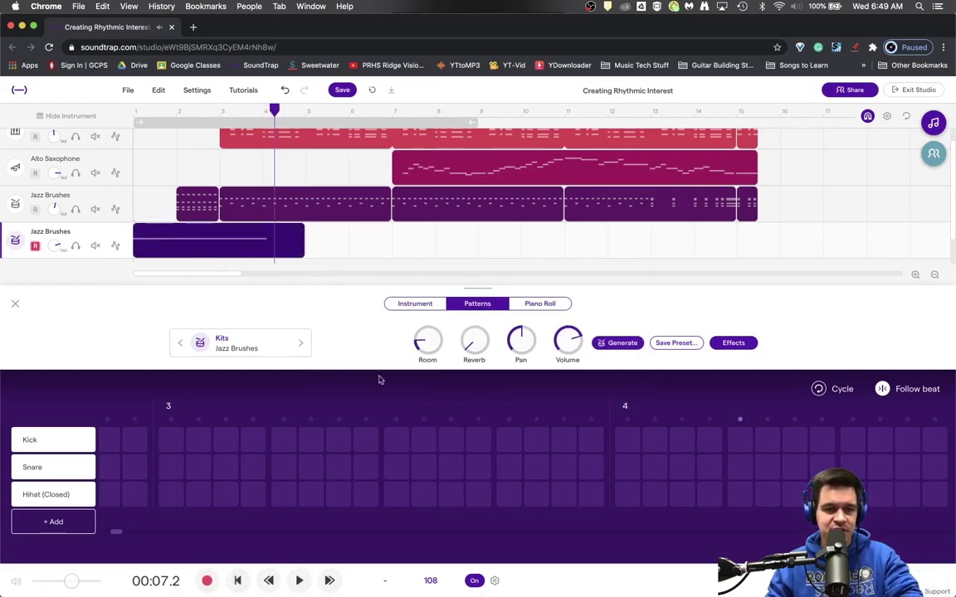
# Show the recorded clip in the piano roll and quantize its note to 1/1.
pyautogui.click(544, 304)
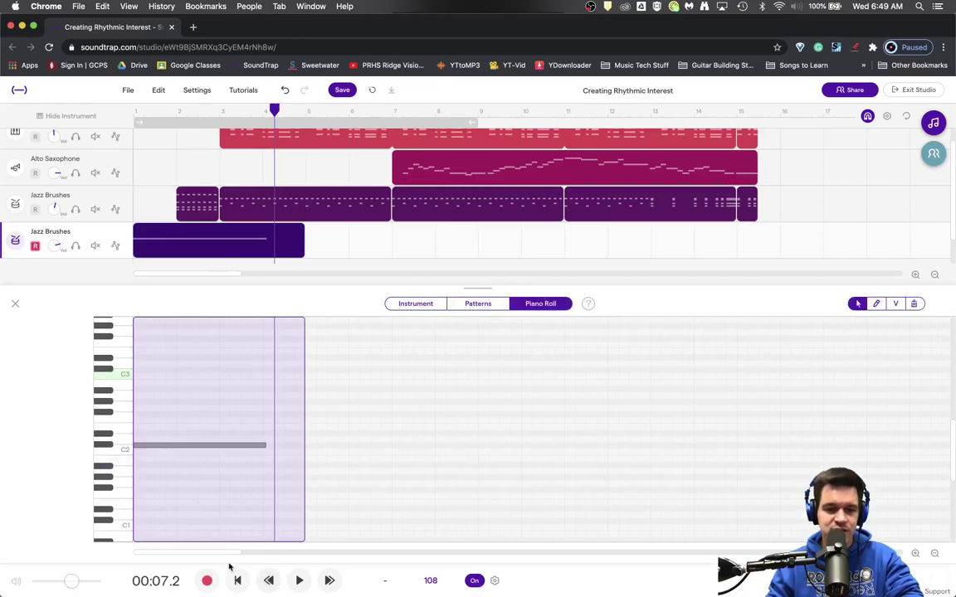
pyautogui.rightClick(207, 446)
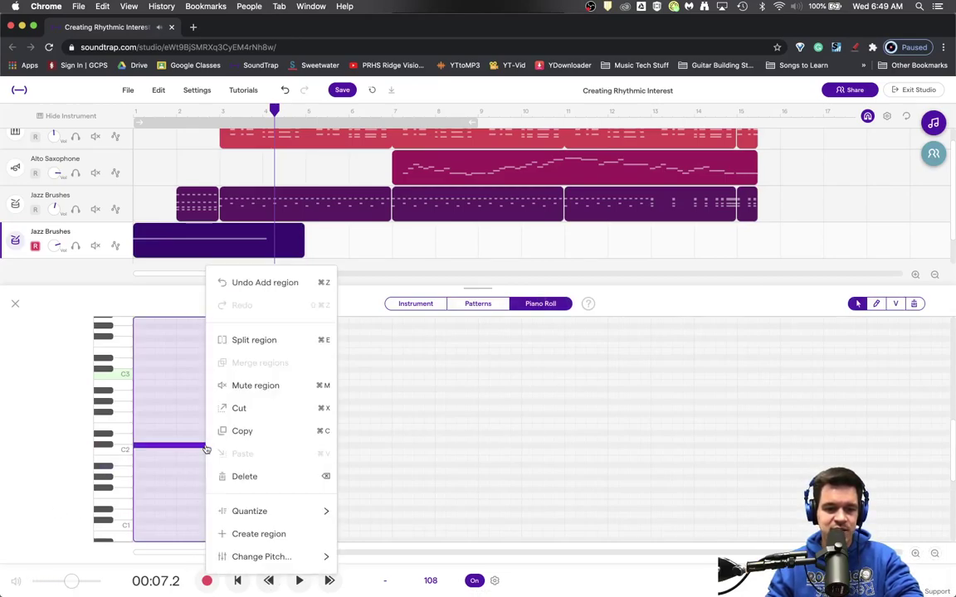
pyautogui.moveTo(316, 512)
pyautogui.click(413, 407)
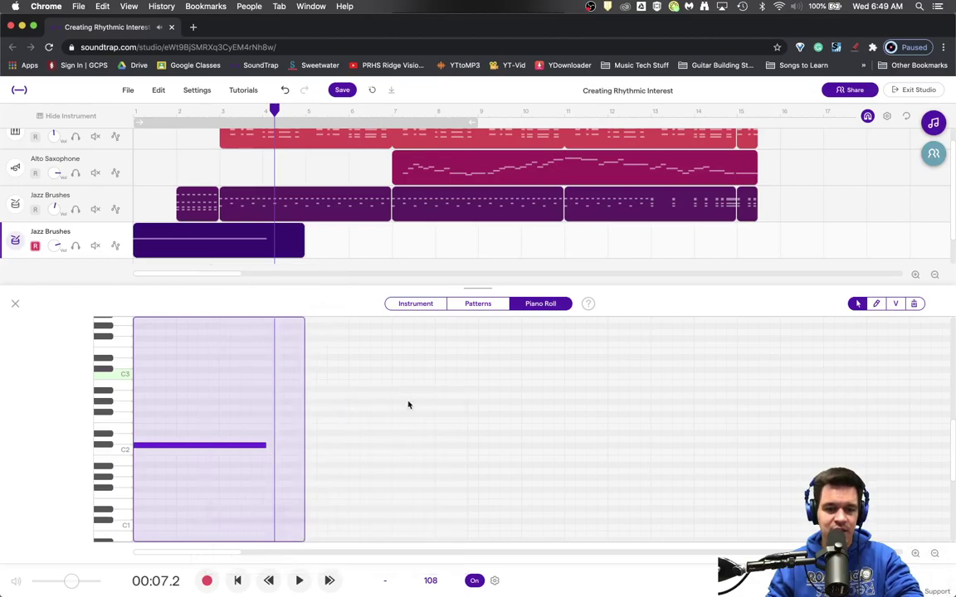
# Quantize the note a second time and move the playhead to about bar 6.
pyautogui.rightClick(158, 448)
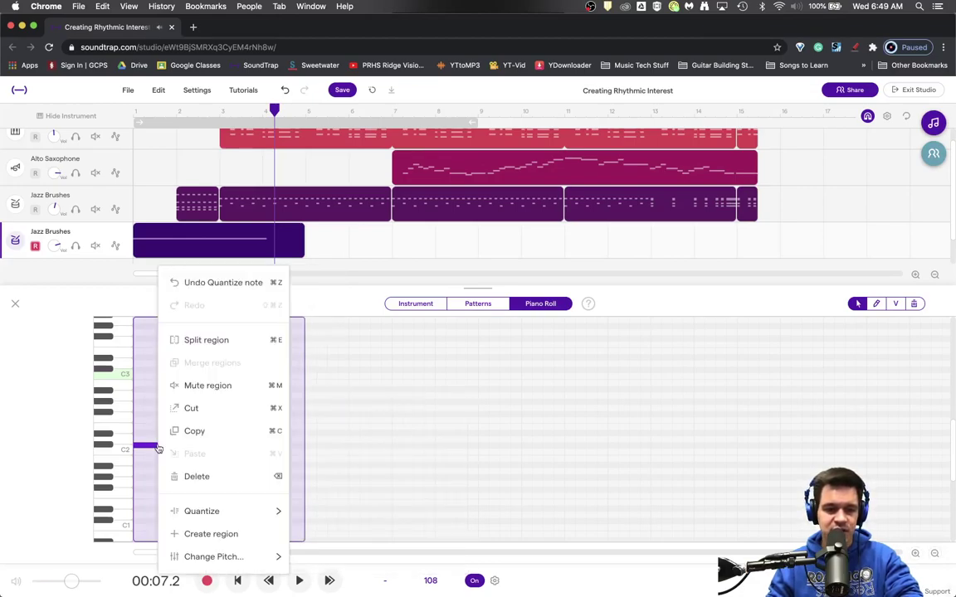
pyautogui.moveTo(224, 511)
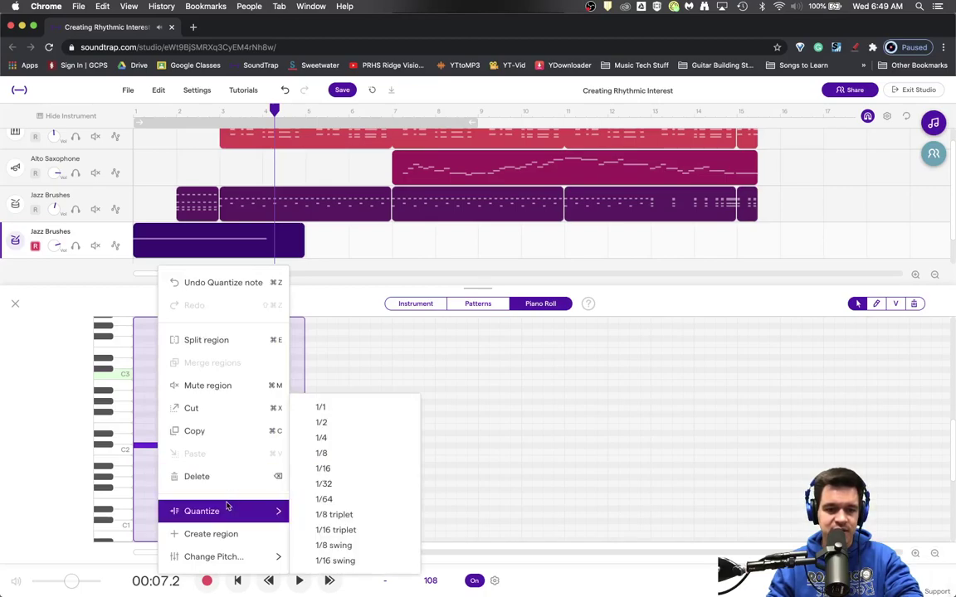
pyautogui.click(367, 408)
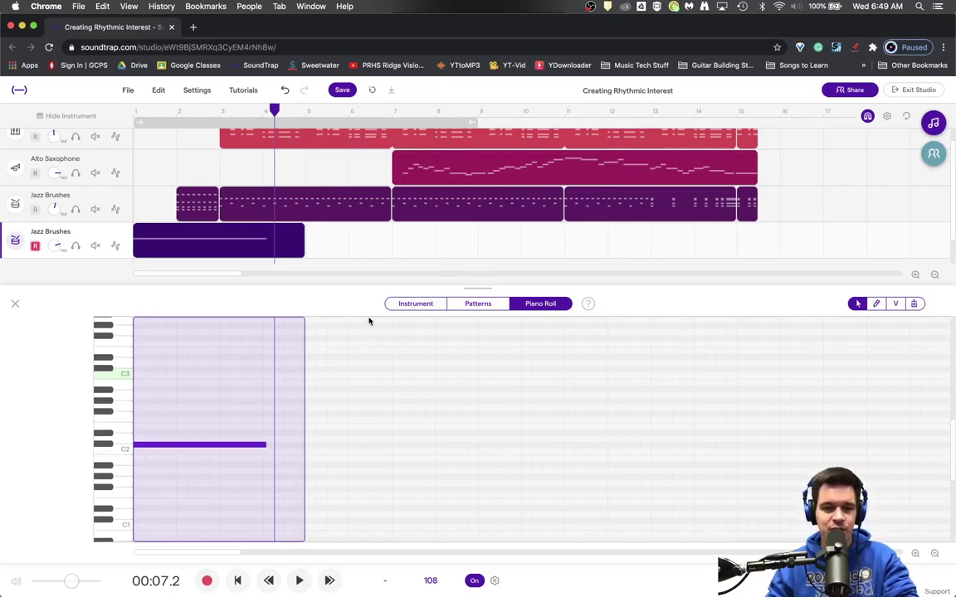
pyautogui.scroll(-1, 344, 258)
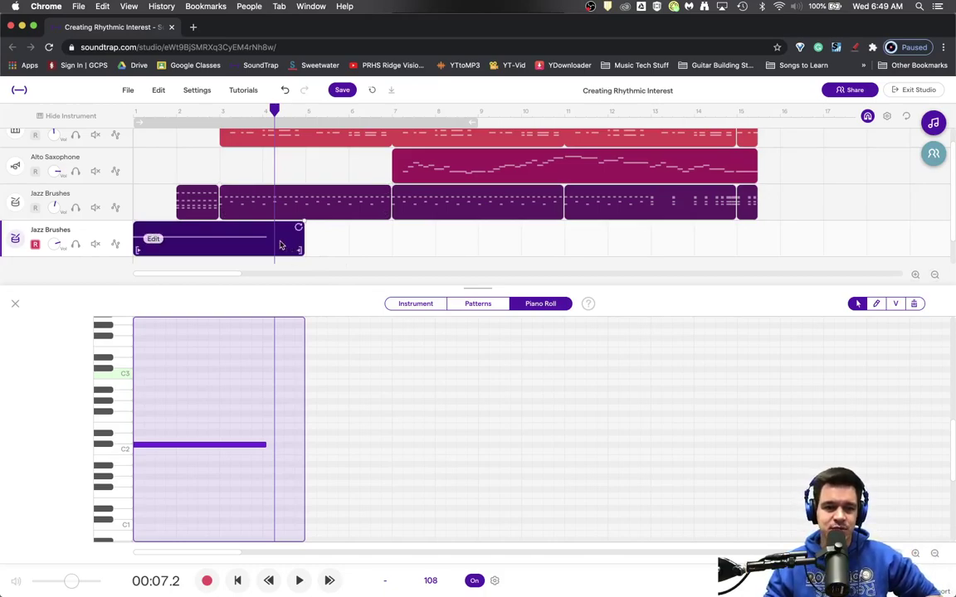
pyautogui.click(351, 247)
pyautogui.scroll(-2, 351, 247)
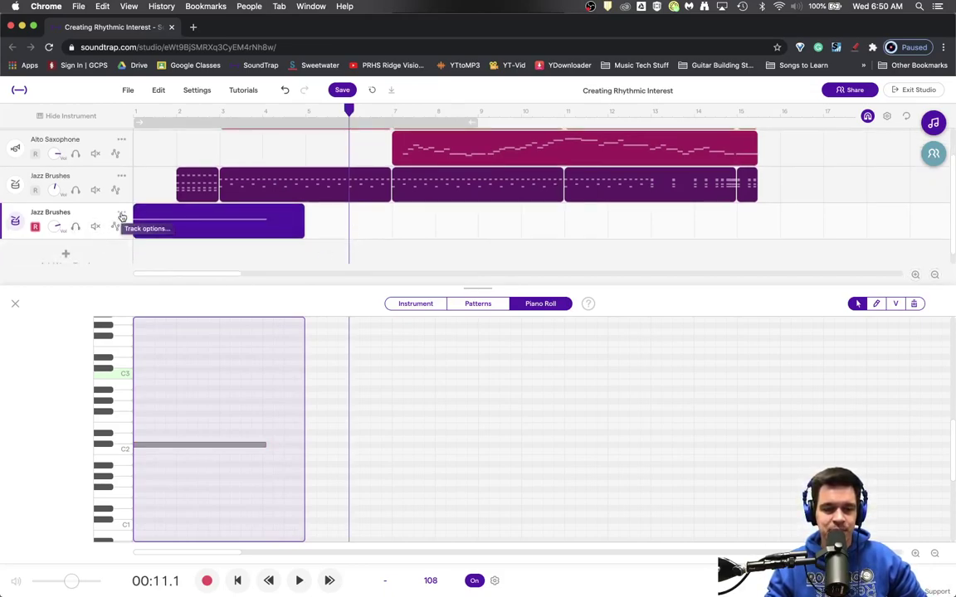
# Export the new Jazz Brushes track as an audio file, Jazz Brushes (1).wav.
pyautogui.click(121, 214)
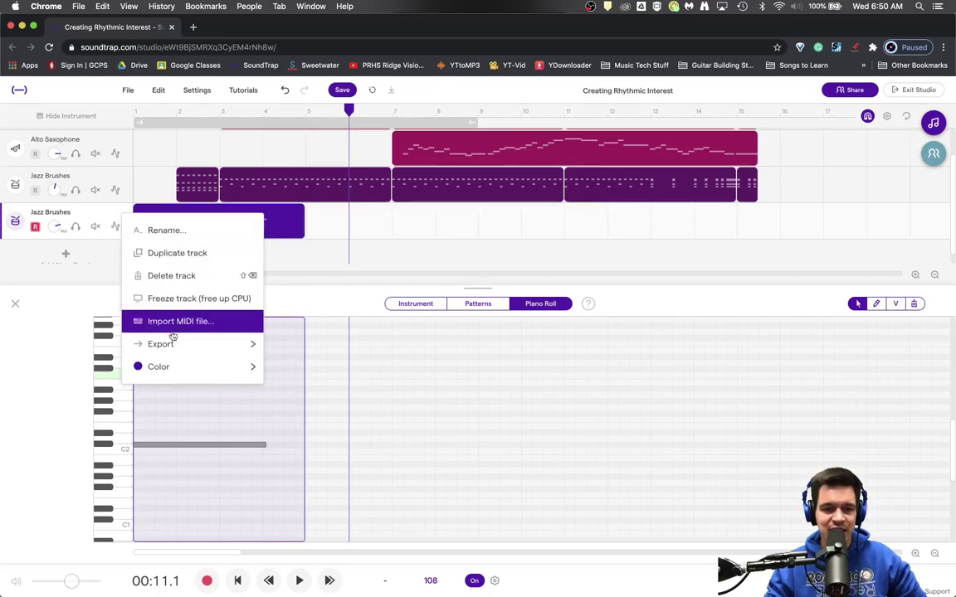
pyautogui.moveTo(173, 340)
pyautogui.click(116, 244)
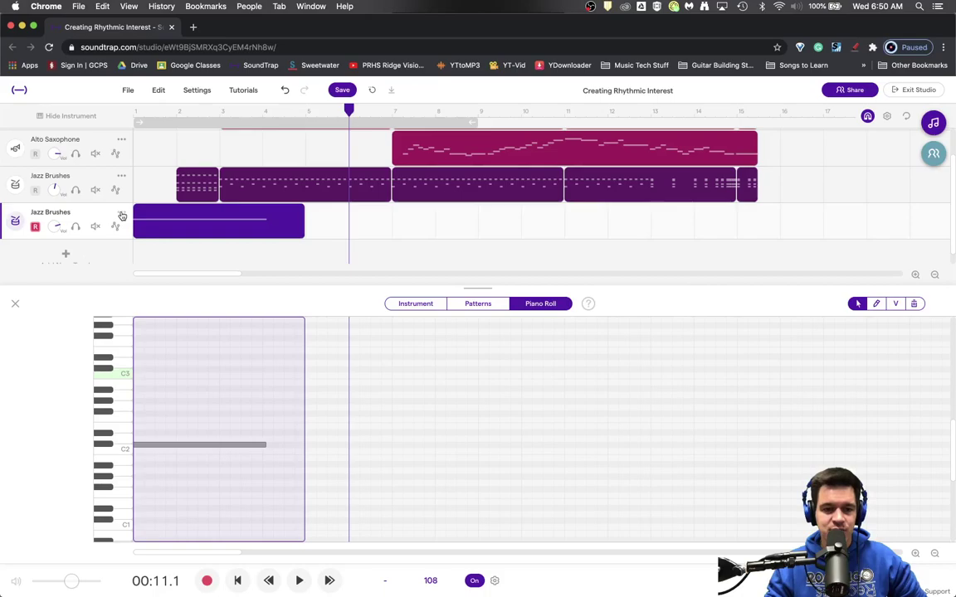
pyautogui.click(124, 214)
pyautogui.moveTo(175, 338)
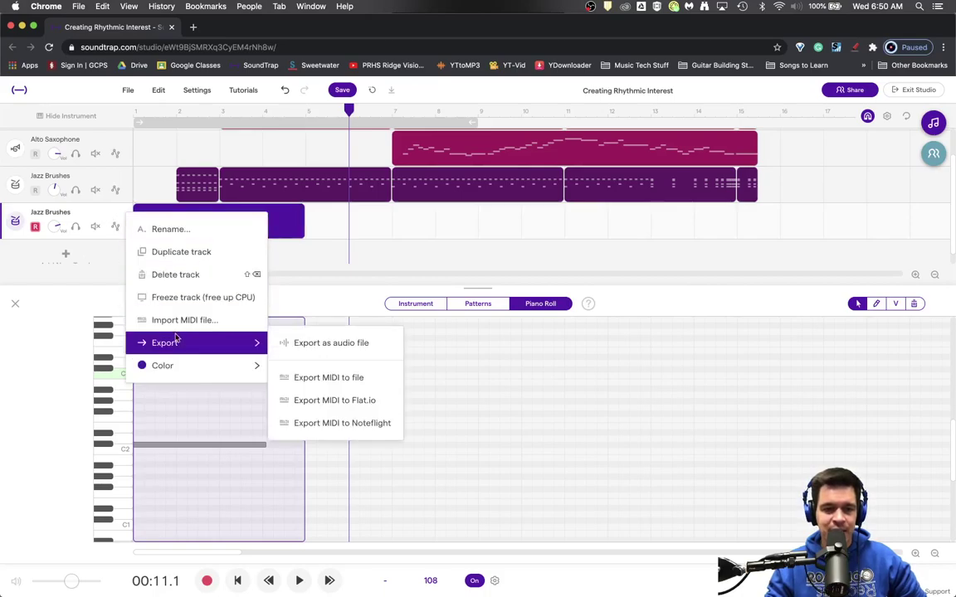
pyautogui.click(353, 346)
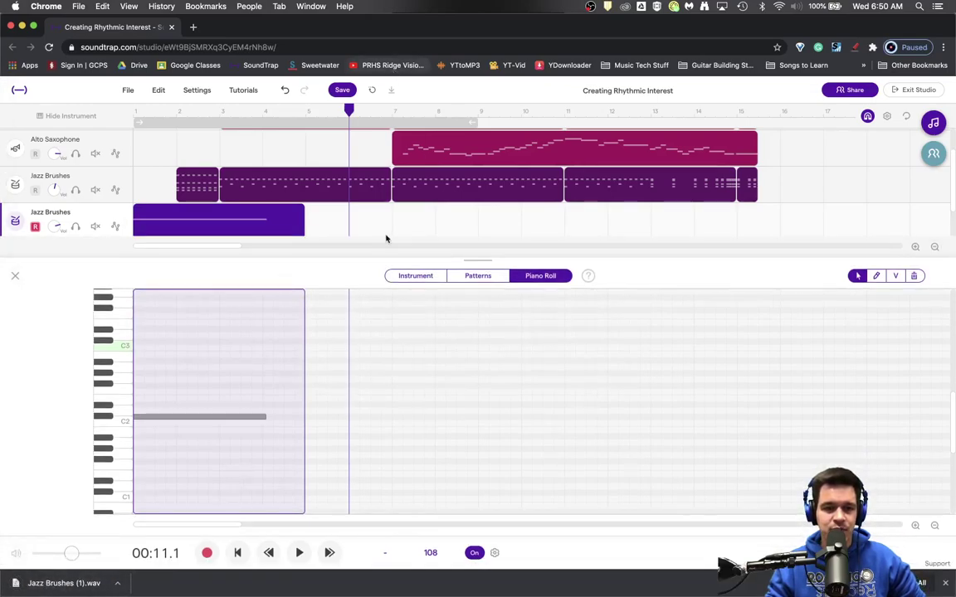
# Import Jazz Brushes (1).wav as a new track and mute the original Jazz Brushes track.
pyautogui.scroll(-2, 375, 213)
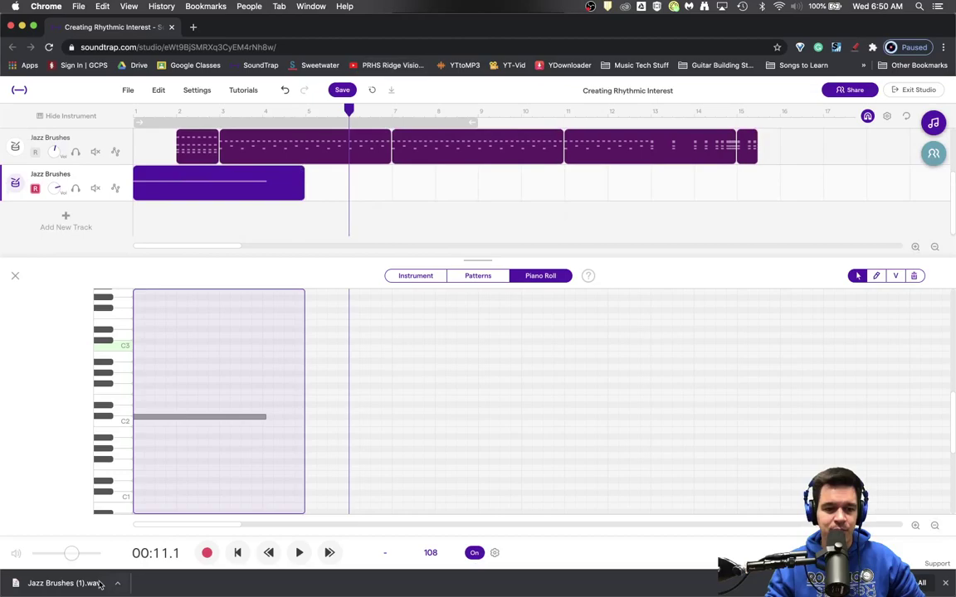
pyautogui.moveTo(75, 586)
pyautogui.mouseDown()
pyautogui.moveTo(82, 531)
pyautogui.moveTo(151, 350)
pyautogui.moveTo(138, 219)
pyautogui.mouseUp()
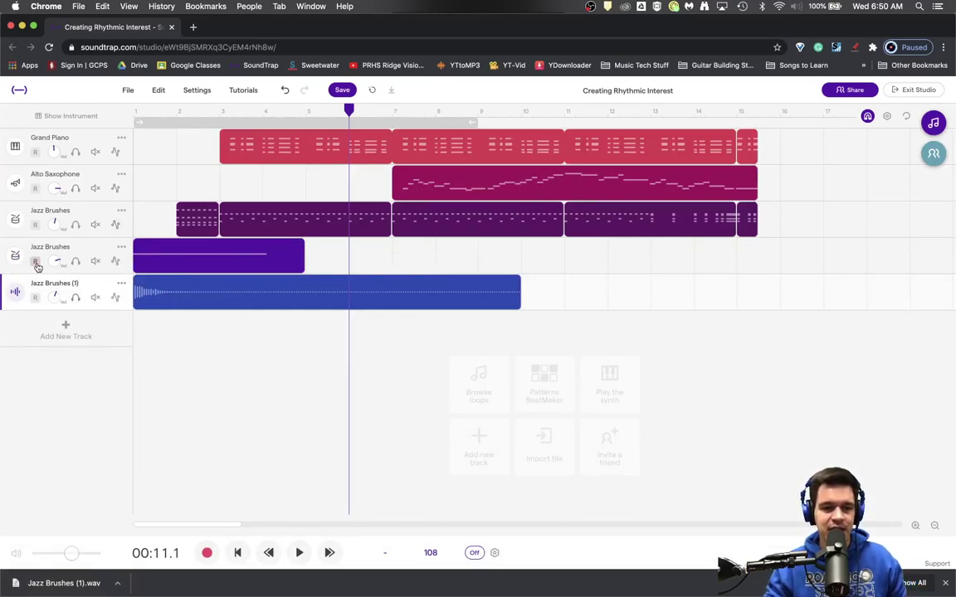
pyautogui.click(95, 261)
# Play the opening bars from the song start, then stop playback.
pyautogui.click(136, 110)
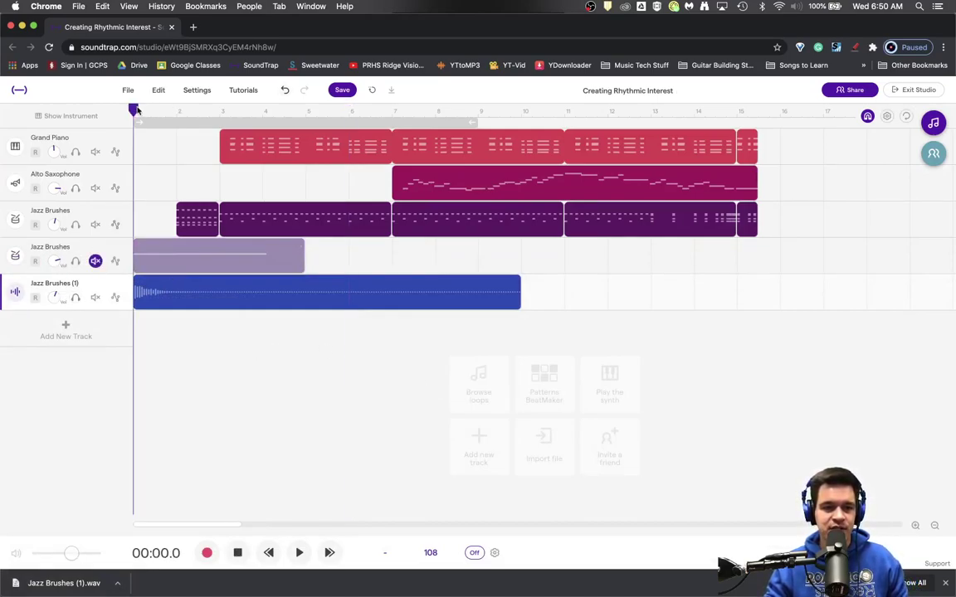
pyautogui.press('space')
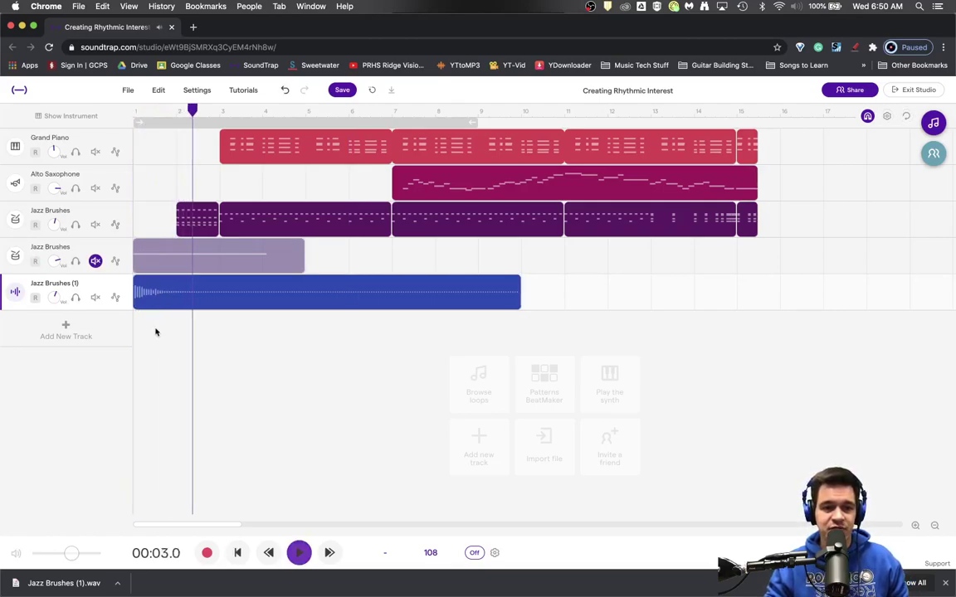
pyautogui.press('space')
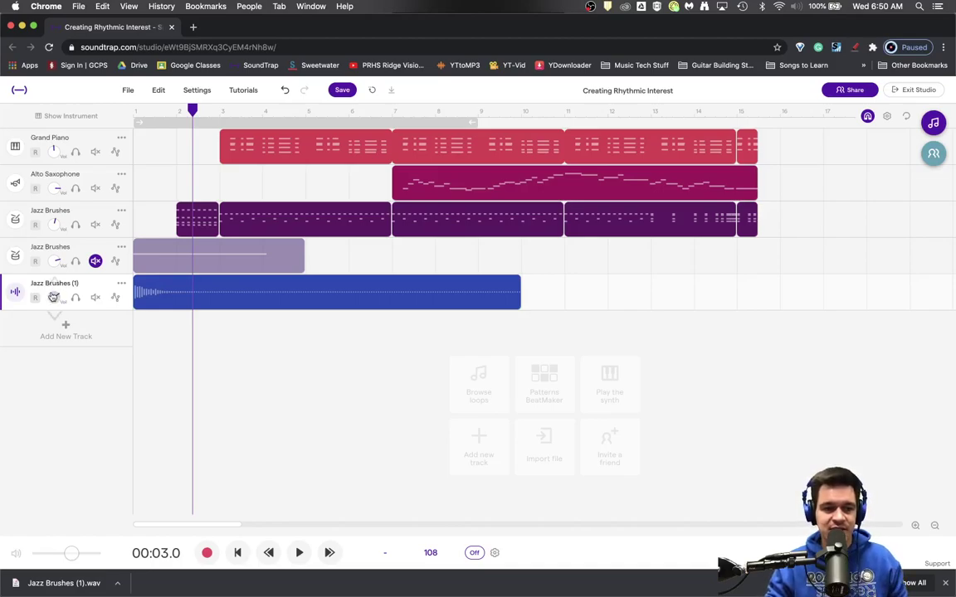
pyautogui.moveTo(185, 303)
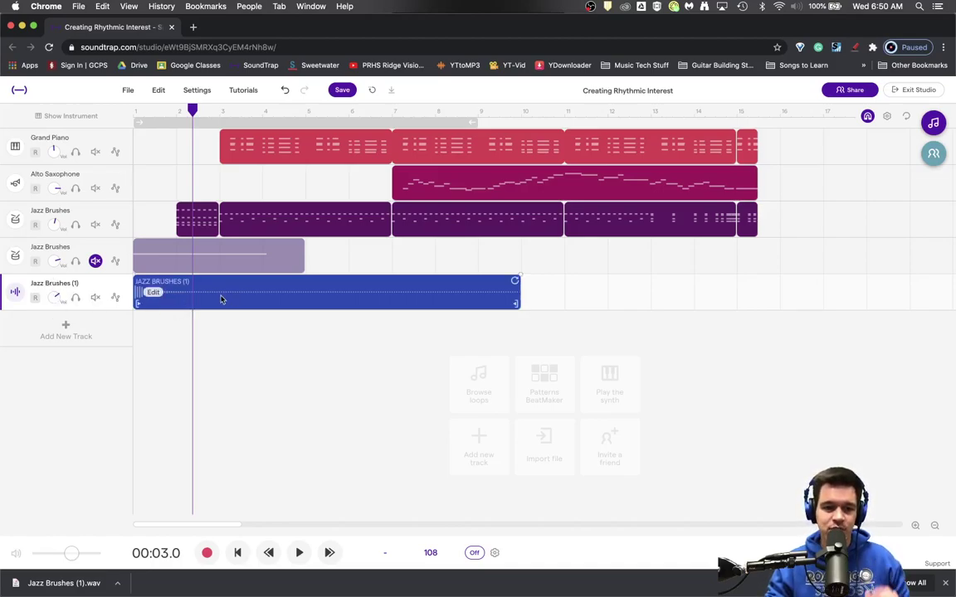
# Apply Reverse to the Jazz Brushes (1) audio clip from its context menu.
pyautogui.rightClick(155, 297)
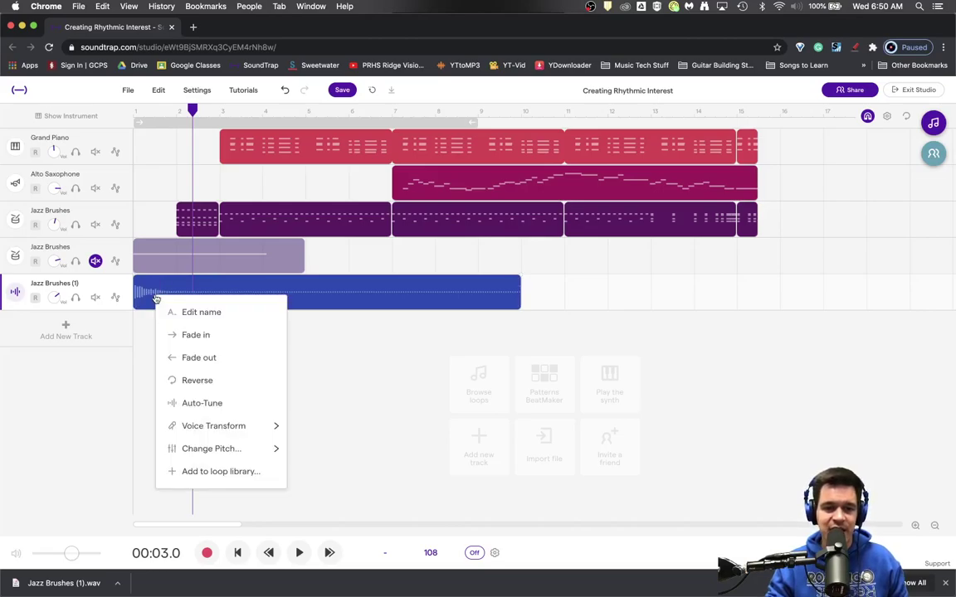
pyautogui.click(309, 346)
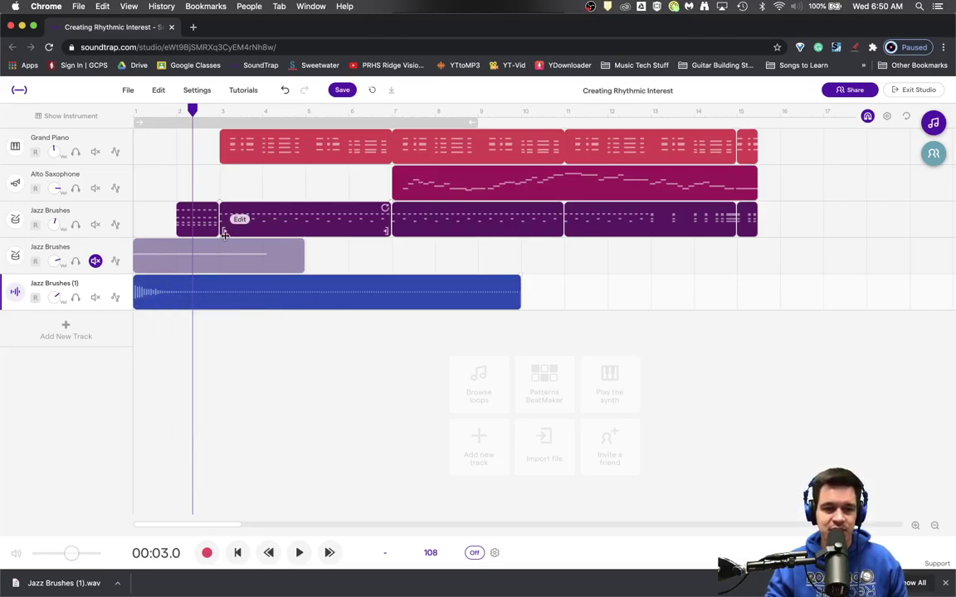
pyautogui.rightClick(157, 297)
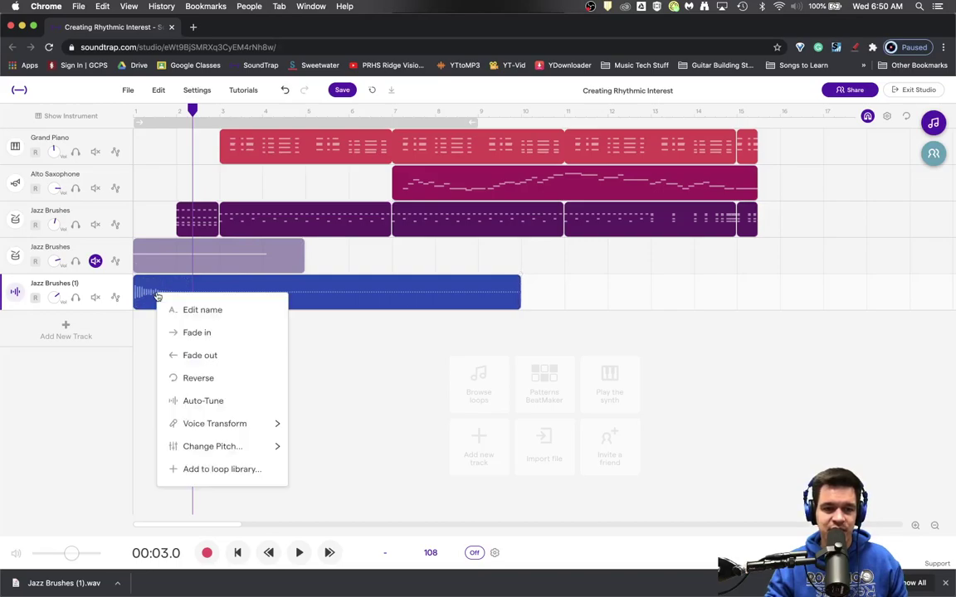
pyautogui.click(221, 381)
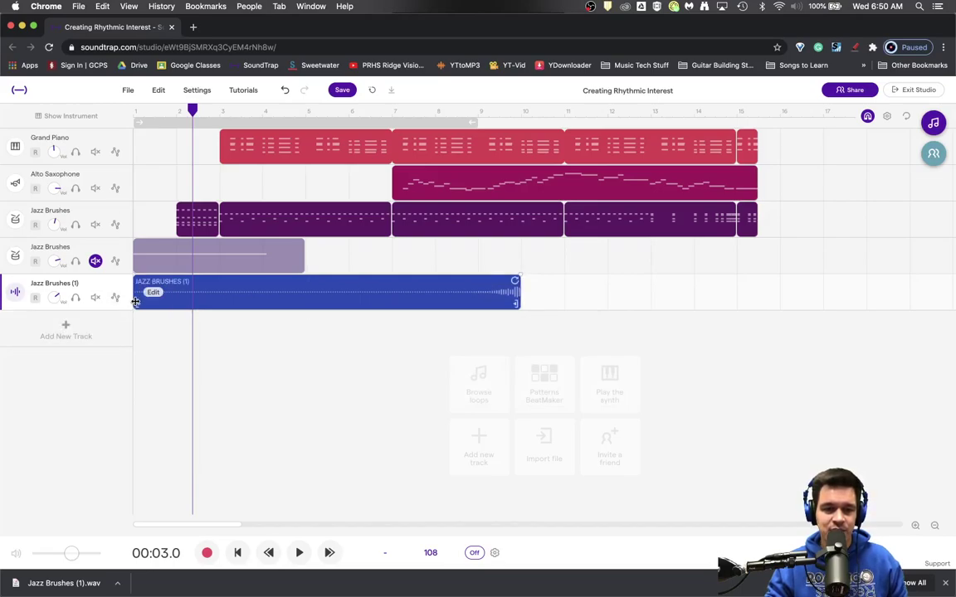
# Trim the reversed clip down to its swelling tail and slide it to the timeline start.
pyautogui.moveTo(136, 301); pyautogui.dragTo(312, 326)
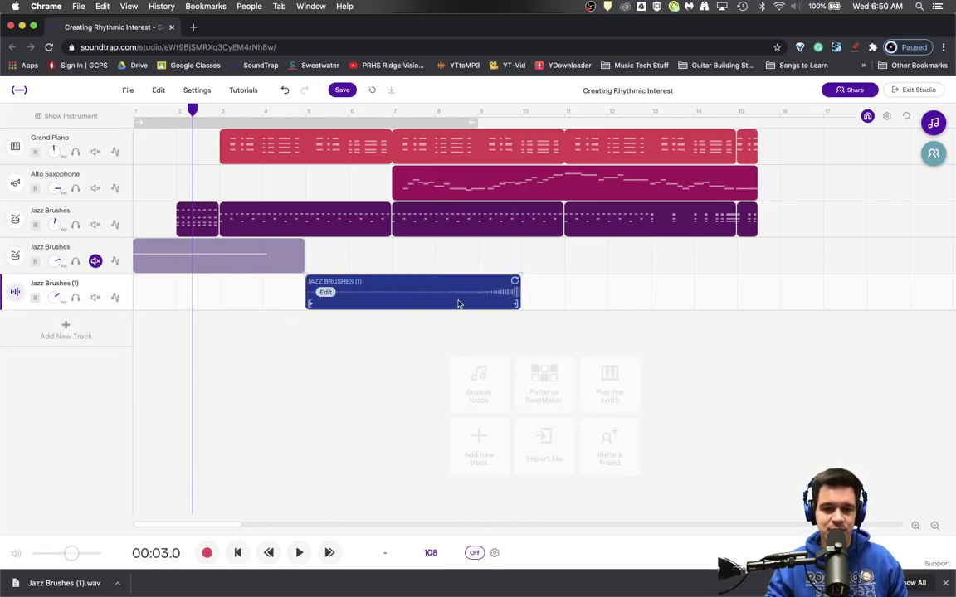
pyautogui.moveTo(457, 304); pyautogui.dragTo(283, 304)
pyautogui.moveTo(133, 304); pyautogui.dragTo(247, 305)
pyautogui.moveTo(315, 299)
pyautogui.mouseDown()
pyautogui.moveTo(132, 300)
pyautogui.moveTo(171, 307)
pyautogui.mouseUp()
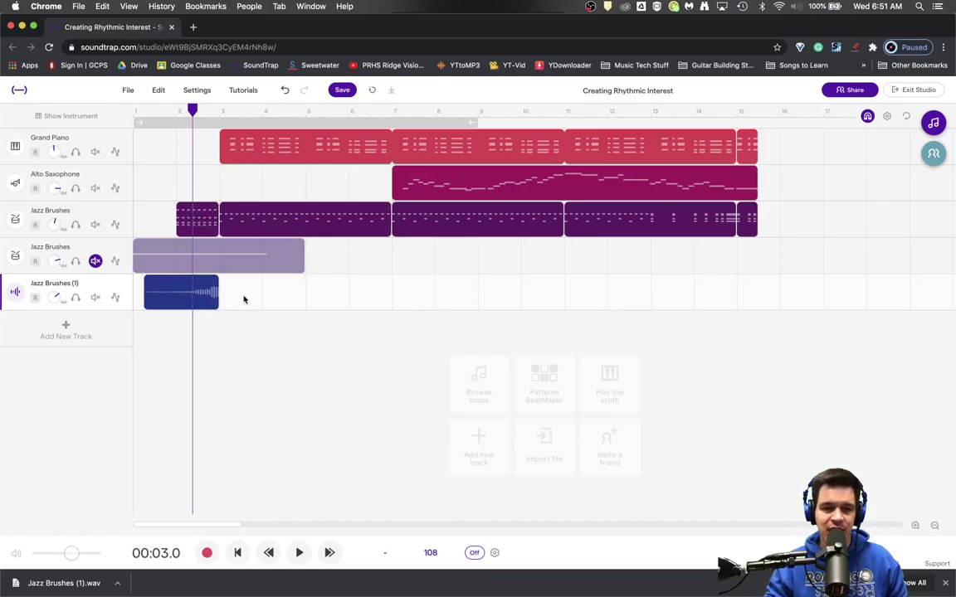
pyautogui.click(142, 111)
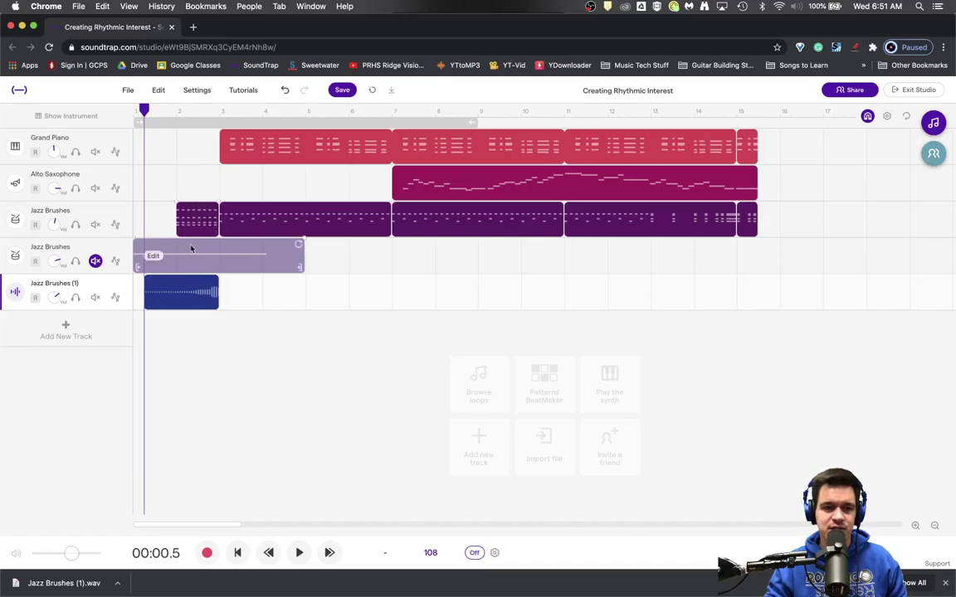
pyautogui.press('space')
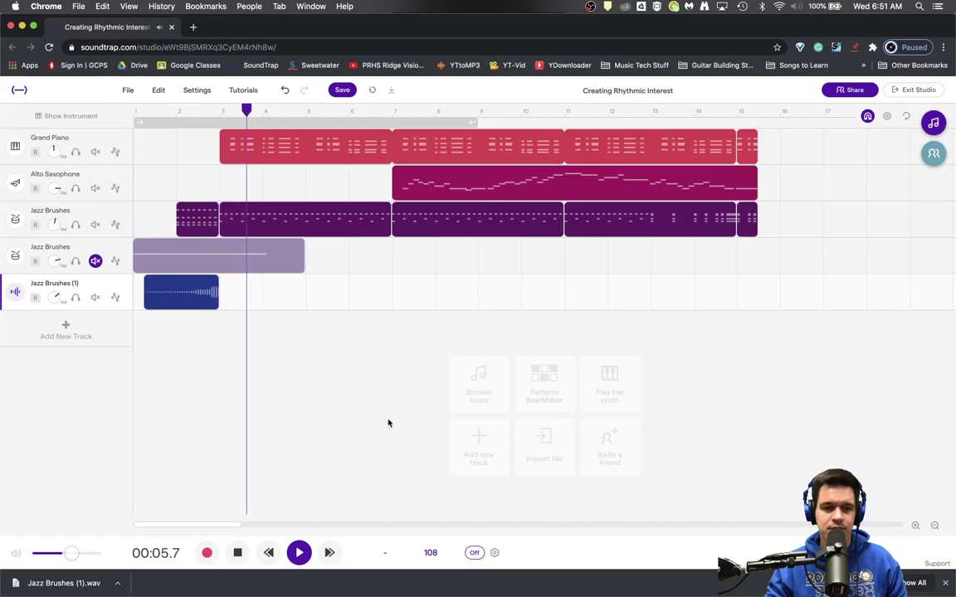
pyautogui.press('space')
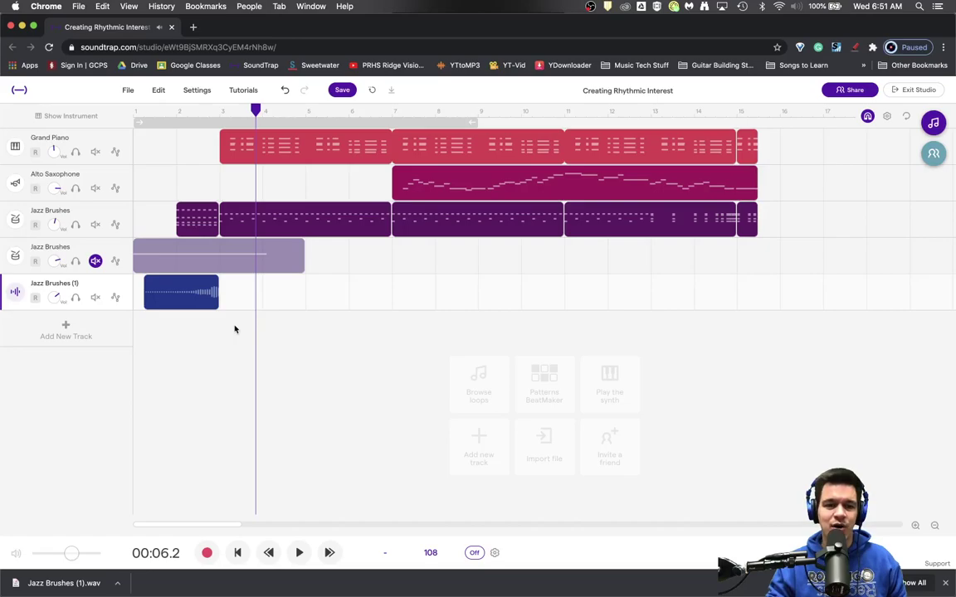
pyautogui.moveTo(184, 305)
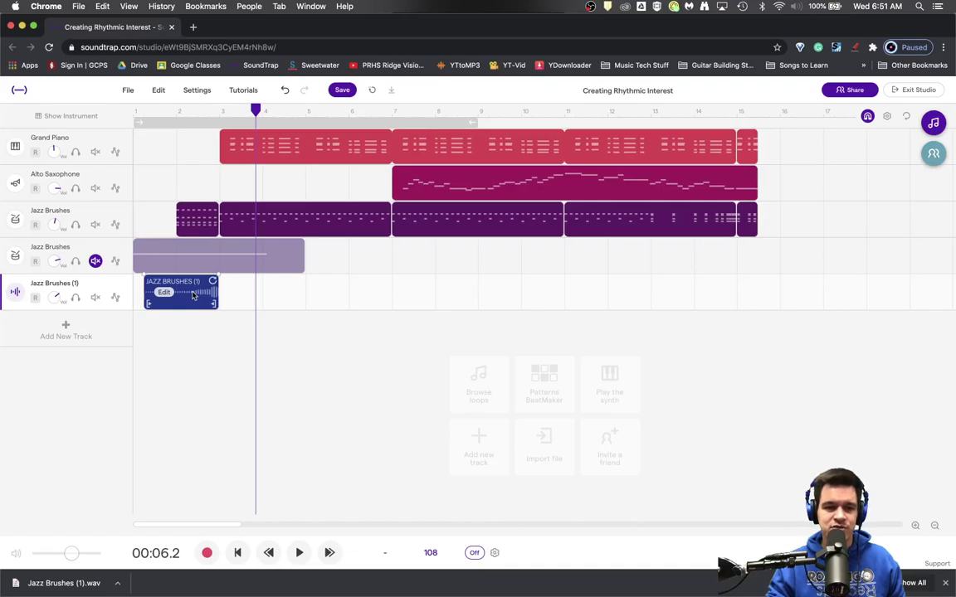
# Place a copy of the reversed riser later on the track and audition it from bar 7.
pyautogui.moveTo(192, 296)
pyautogui.mouseDown()
pyautogui.moveTo(733, 299)
pyautogui.moveTo(714, 300)
pyautogui.mouseUp()
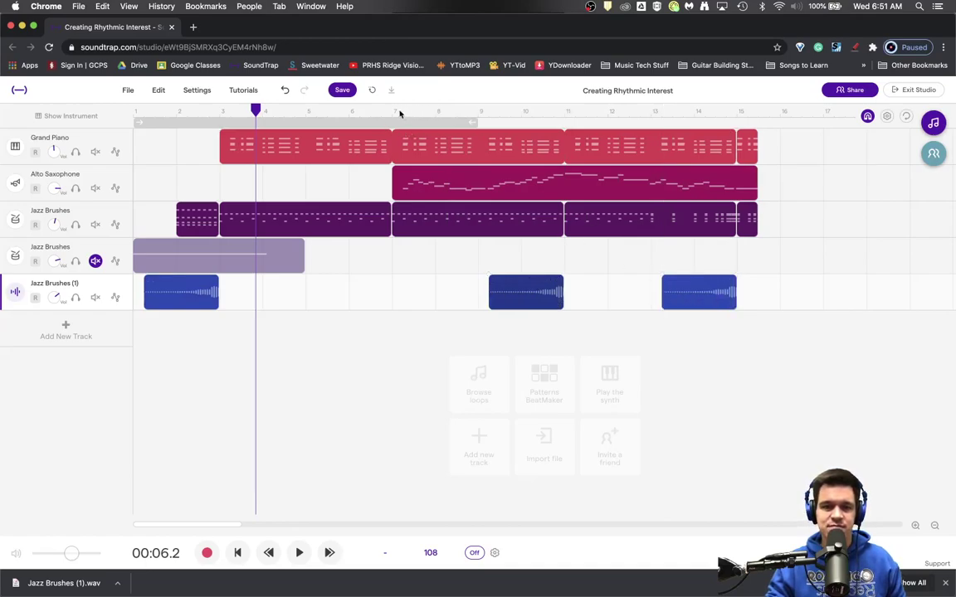
pyautogui.click(400, 112)
pyautogui.press('space')
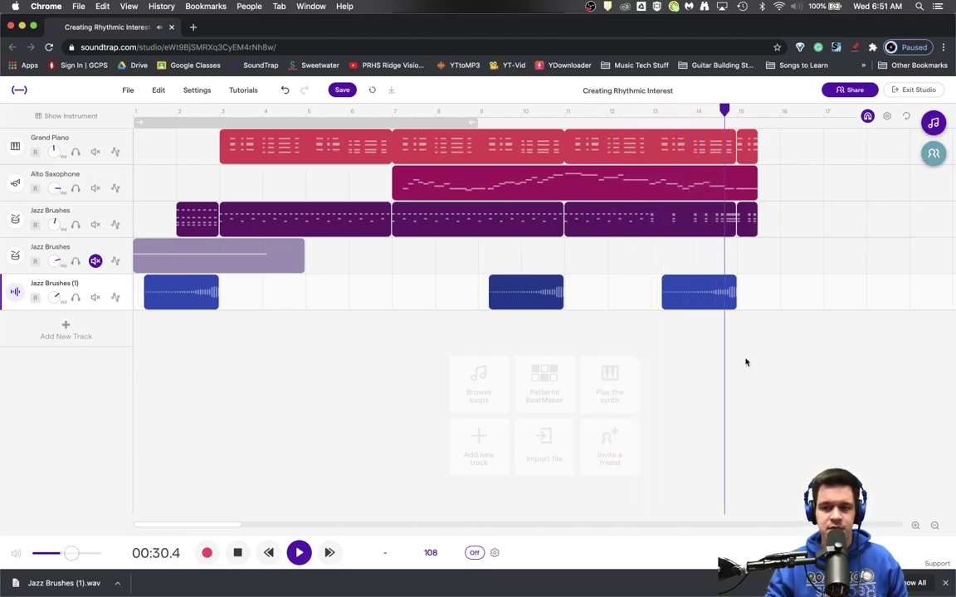
pyautogui.press('space')
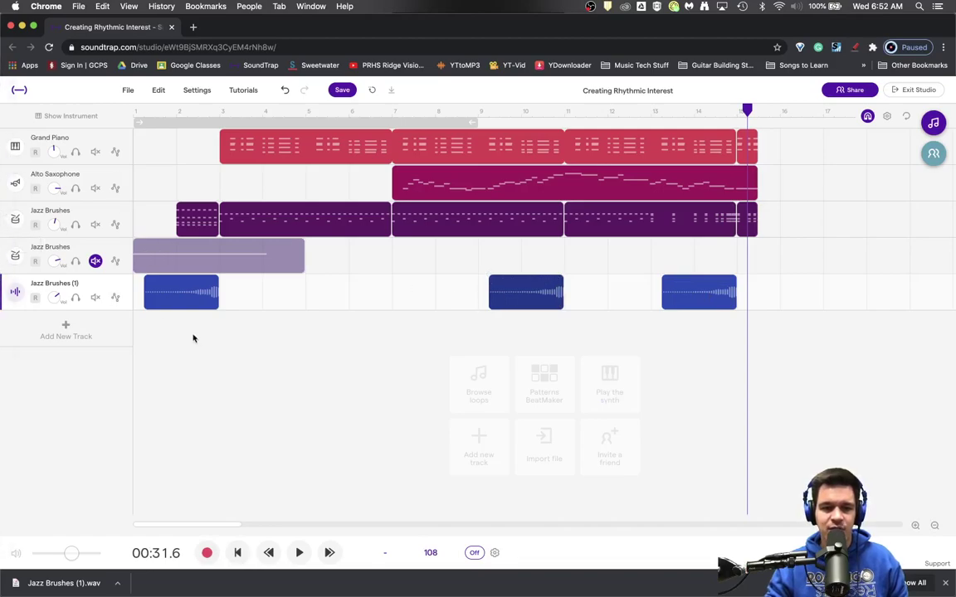
# Add a Room reverb effect, set to Medium Room, to the Jazz Brushes (1) track.
pyautogui.click(11, 293)
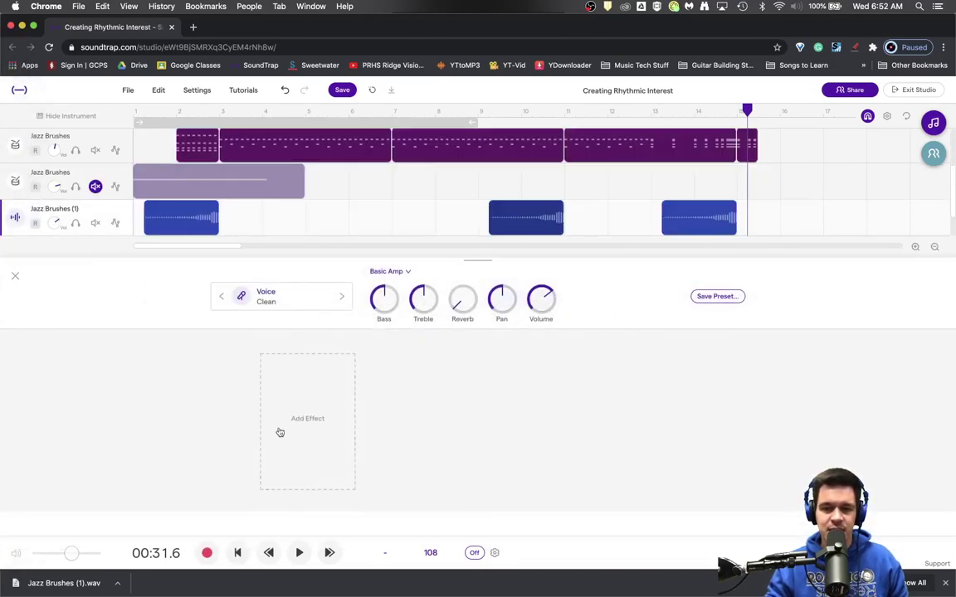
pyautogui.click(267, 463)
pyautogui.click(629, 292)
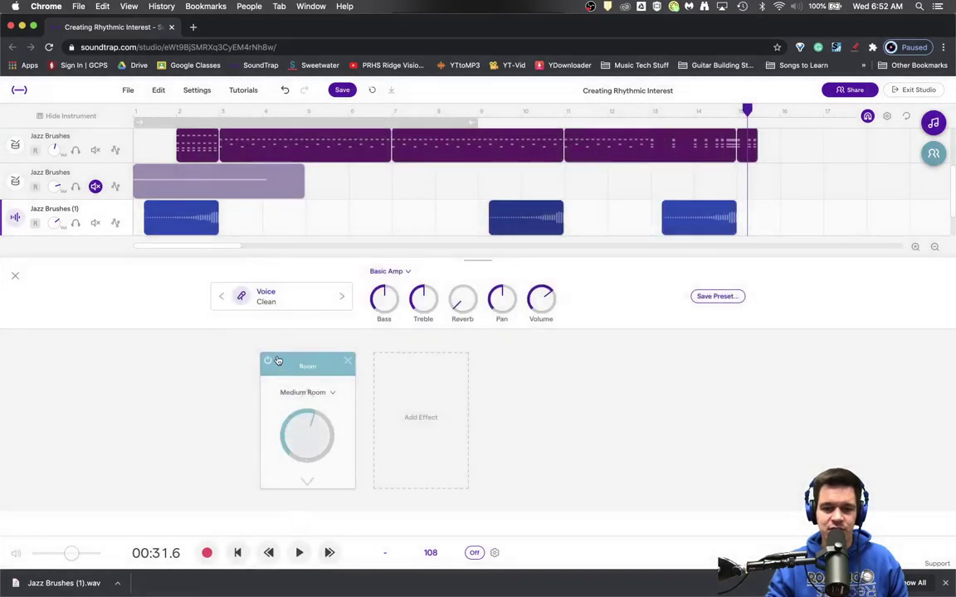
# Raise the Room reverb amount while previewing playback from around bar 13.
pyautogui.click(655, 116)
pyautogui.press('space')
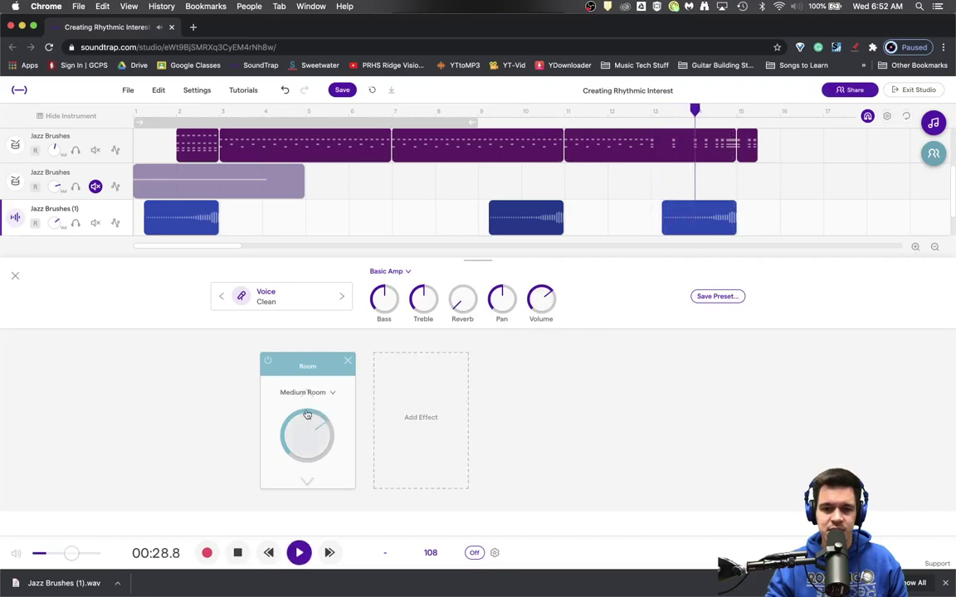
pyautogui.moveTo(307, 415); pyautogui.dragTo(313, 391)
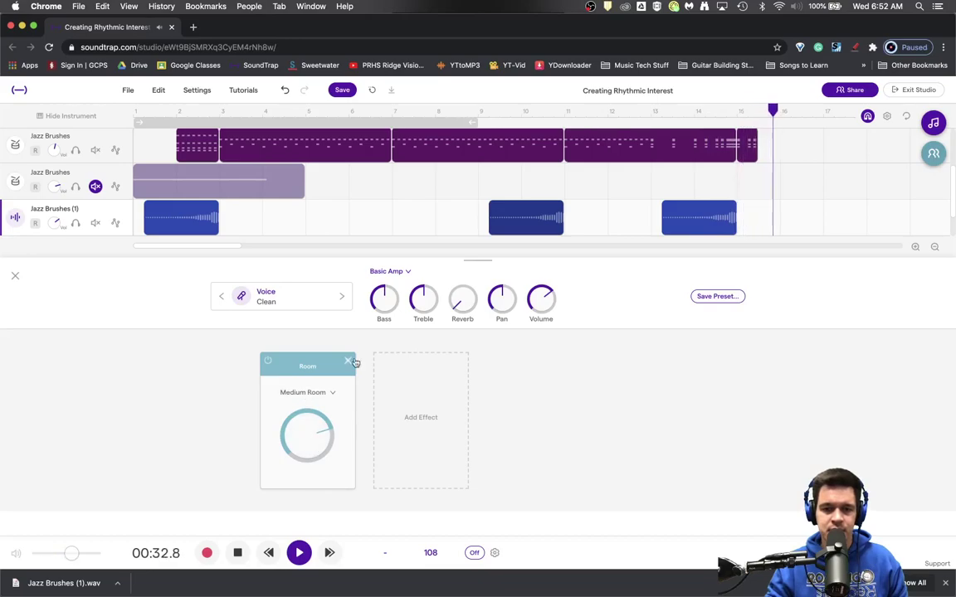
pyautogui.press('space')
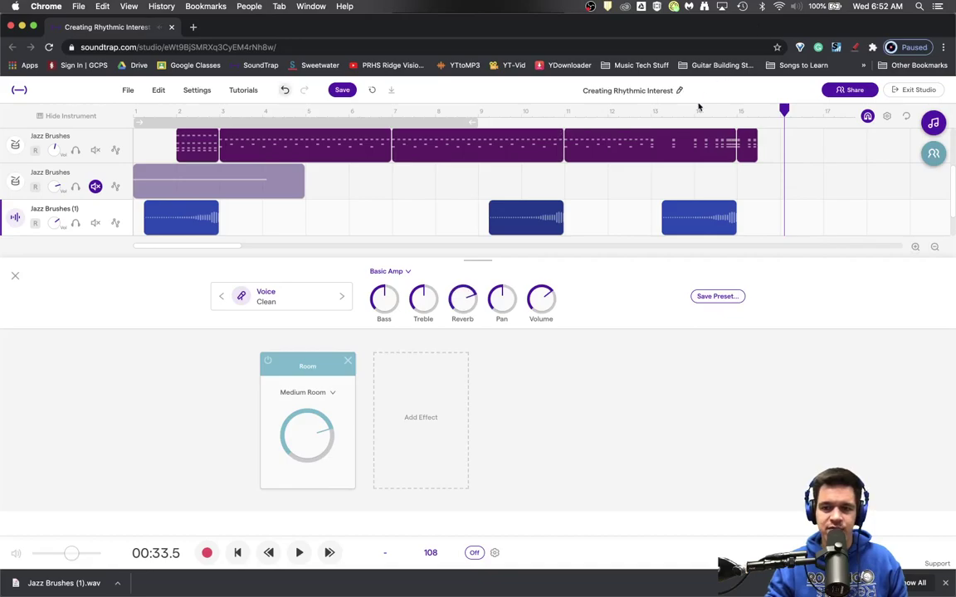
pyautogui.press('space')
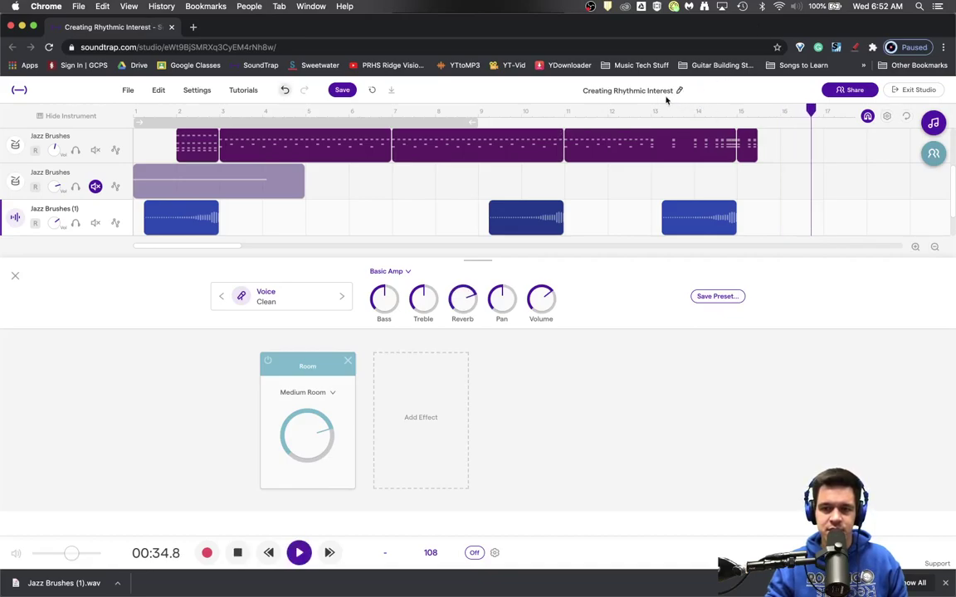
pyautogui.click(656, 116)
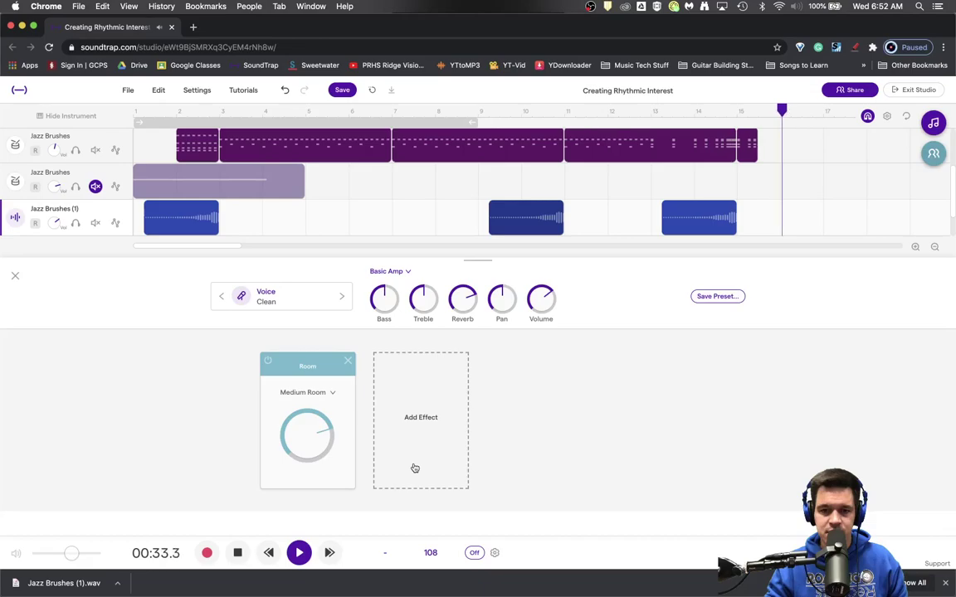
pyautogui.press('space')
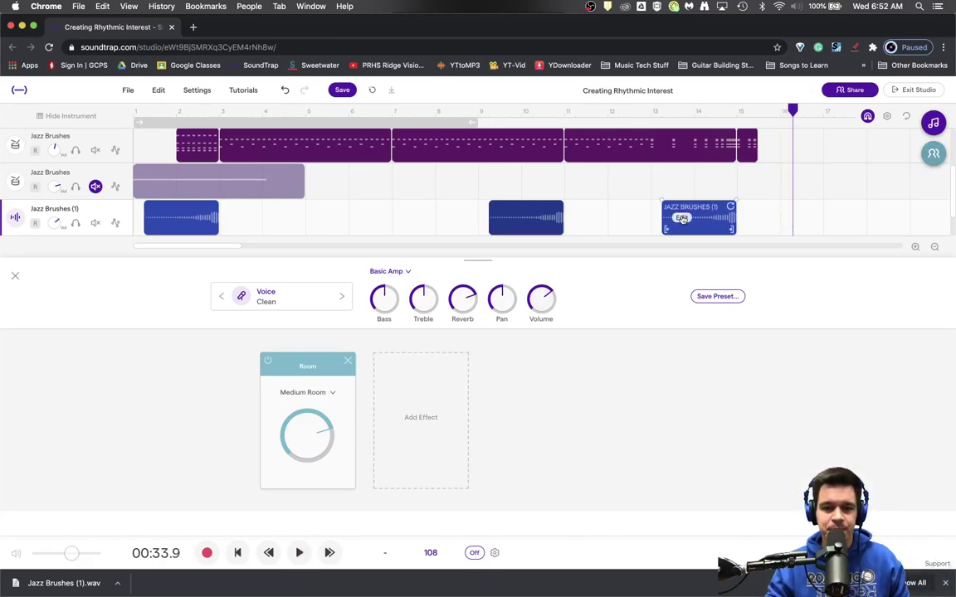
pyautogui.click(399, 419)
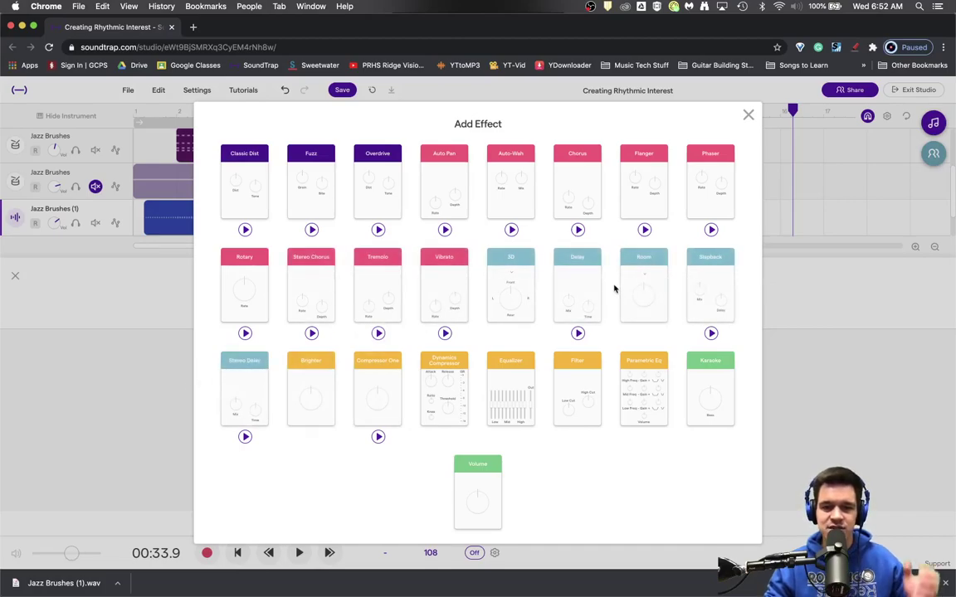
pyautogui.click(747, 116)
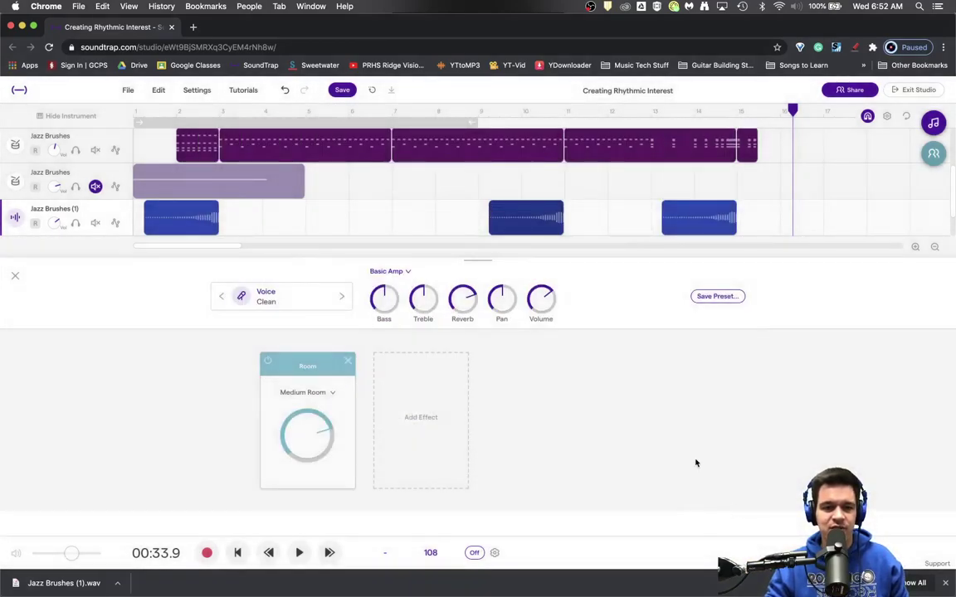